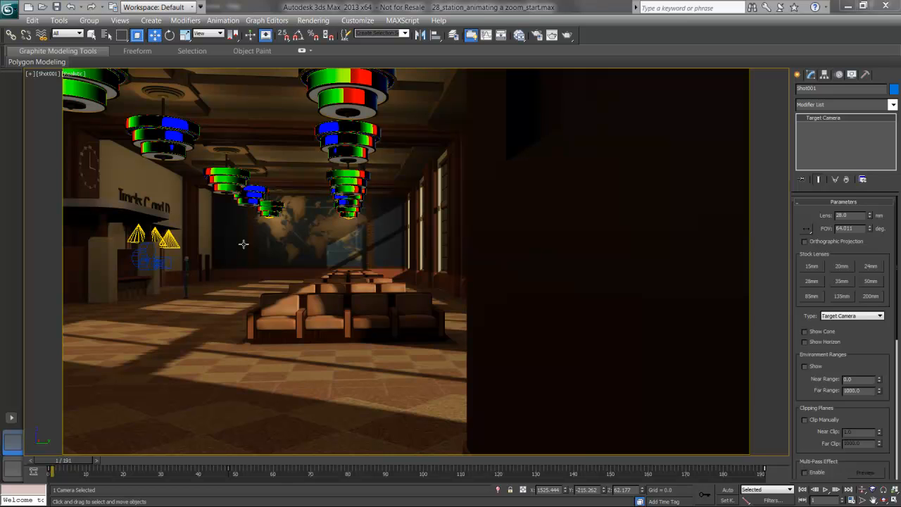
Step: Switch the viewport to the Shot002 camera and move that camera over to the rows of waiting-room seats
left_click(45, 76)
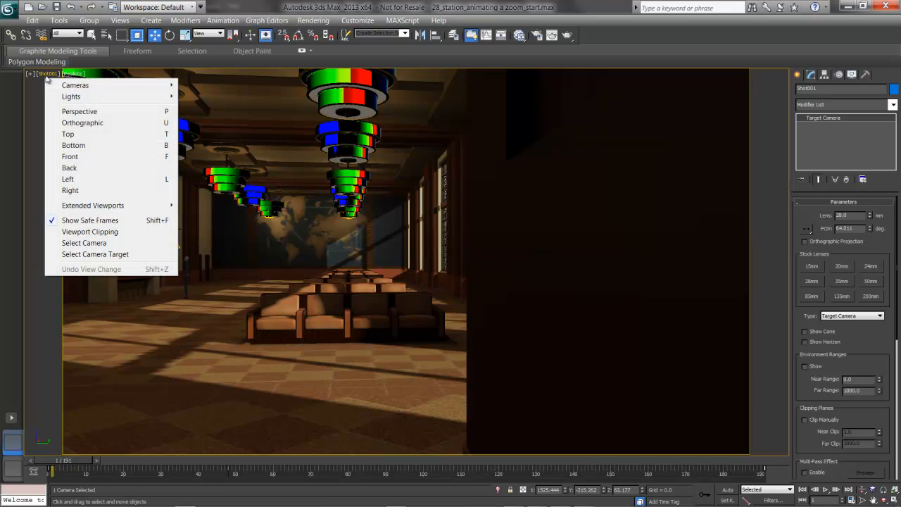
mouse_move(106, 84)
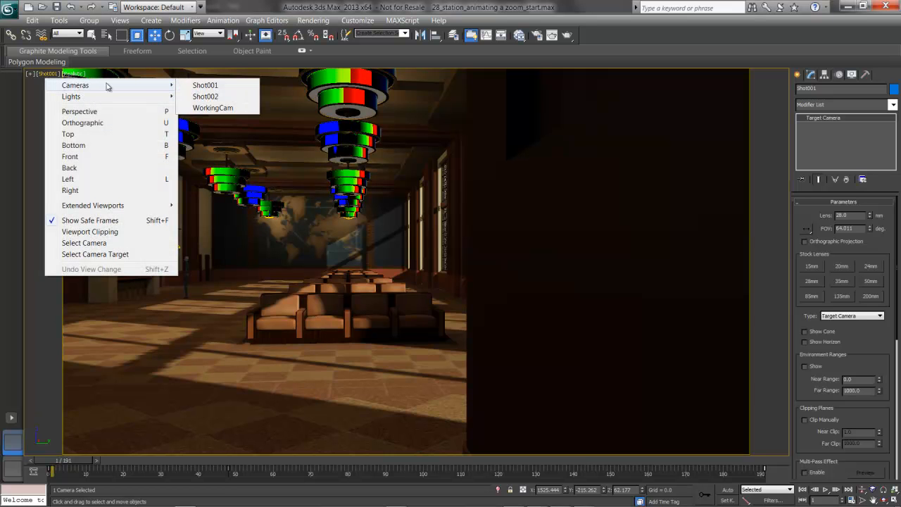
left_click(206, 97)
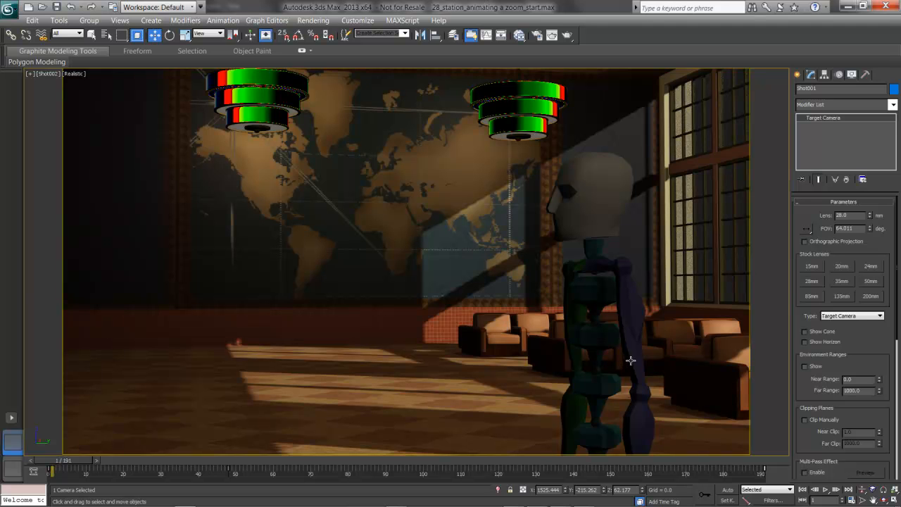
middle_click_drag(638, 356, 339, 304)
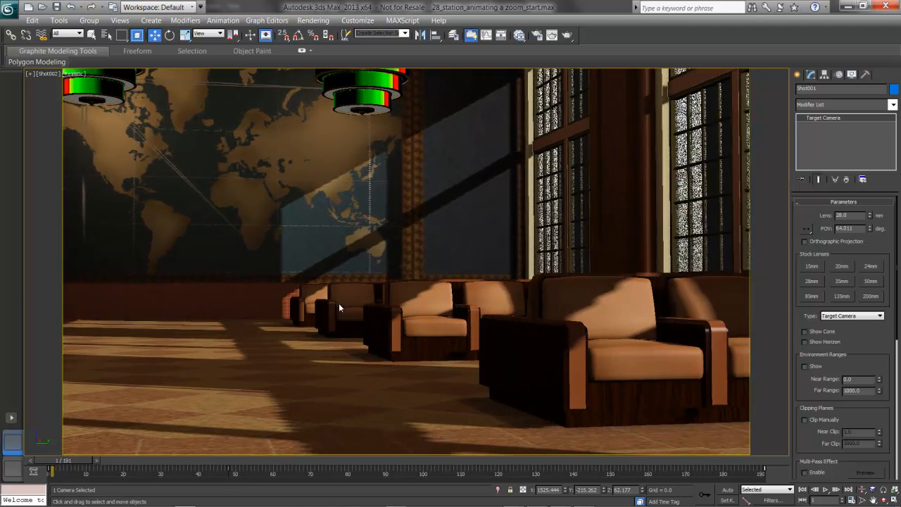
middle_click_drag(609, 328, 396, 321)
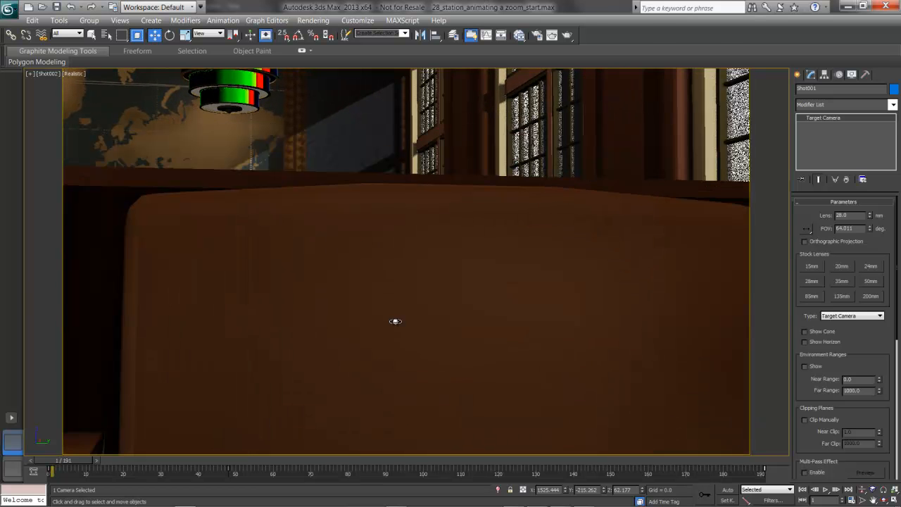
Step: Orbit the Shot002 camera around the seats until it faces the "Tracks C and D" sign on the opposite wall
left_click(883, 500)
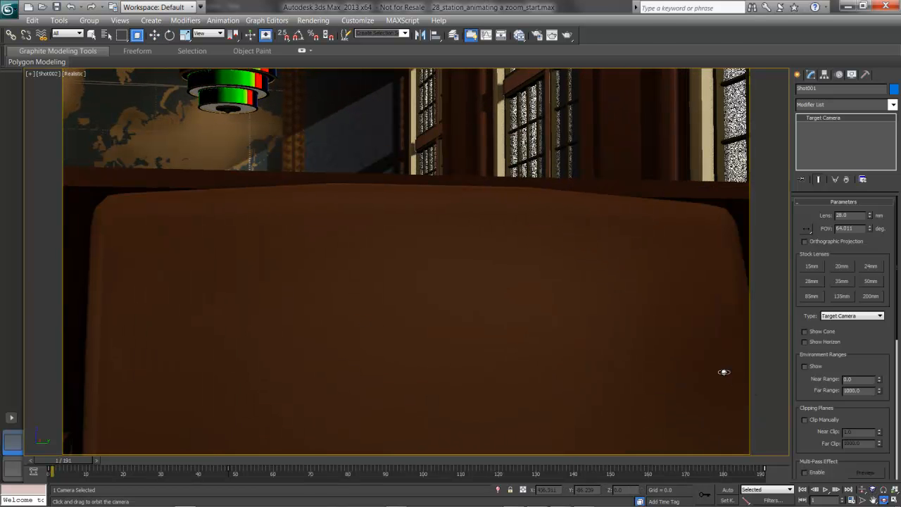
left_click_drag(665, 335, 643, 334)
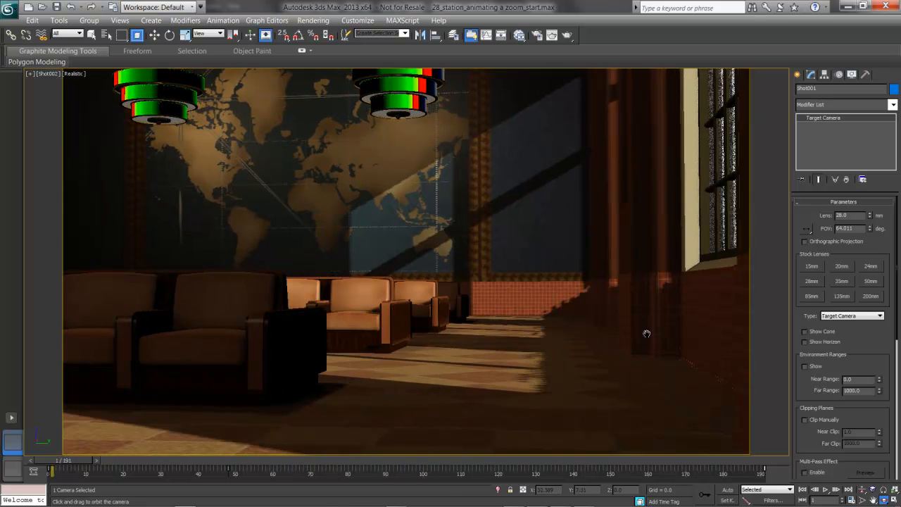
left_click_drag(398, 312, 690, 281)
left_click_drag(572, 293, 418, 279)
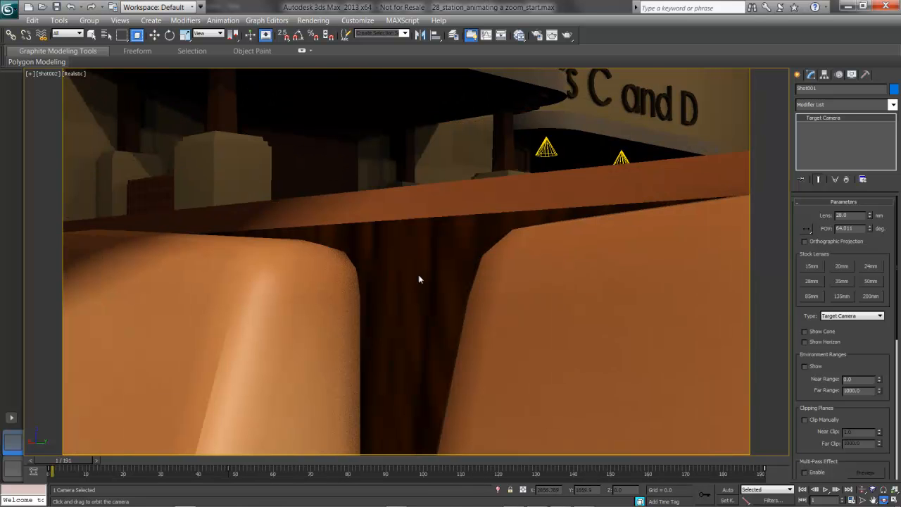
Step: Dolly and truck the Shot002 camera to frame the seat row in the foreground with the figure and "Tracks C and D" sign behind
left_click(862, 489)
mouse_move(593, 335)
left_mouse_down()
mouse_move(593, 355)
mouse_move(597, 332)
mouse_move(581, 333)
left_mouse_up()
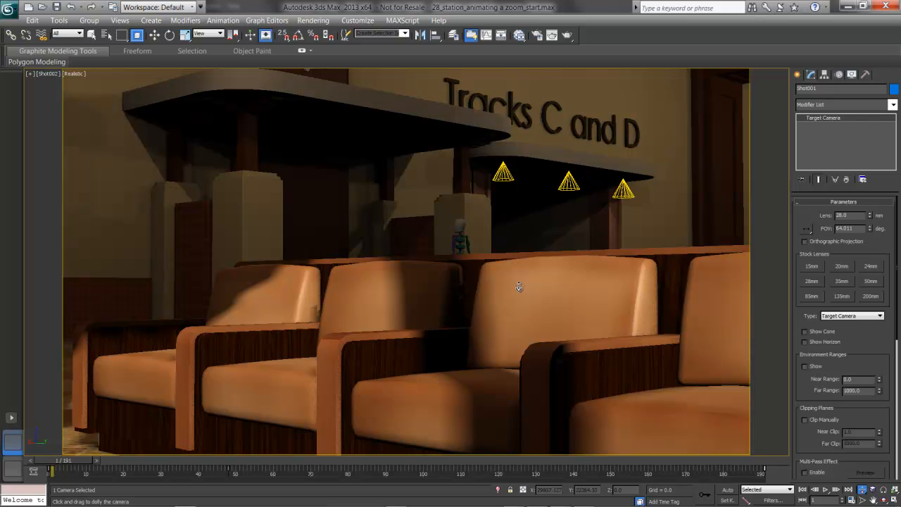
mouse_move(517, 285)
middle_mouse_down()
mouse_move(514, 308)
mouse_move(515, 296)
middle_mouse_up()
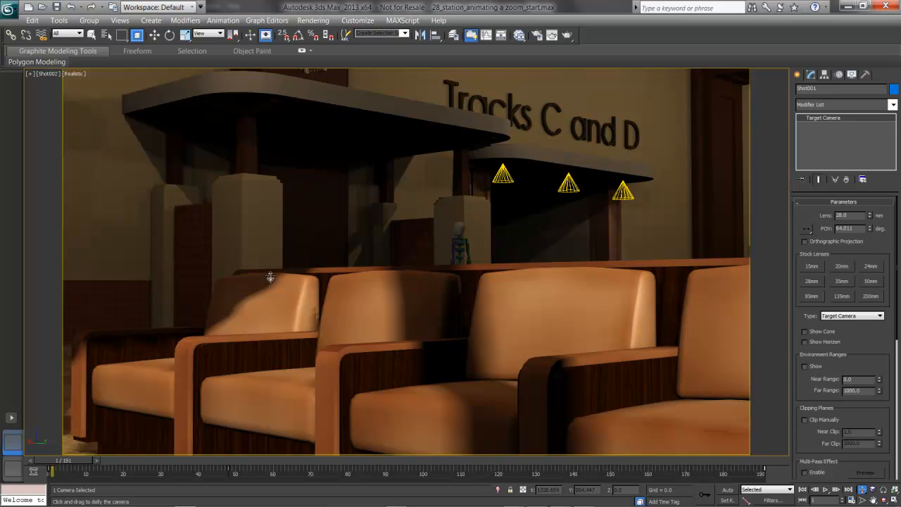
mouse_move(482, 300)
left_mouse_down()
mouse_move(489, 309)
mouse_move(474, 301)
left_mouse_up()
middle_click_drag(437, 289, 436, 267)
left_click_drag(437, 266, 439, 270)
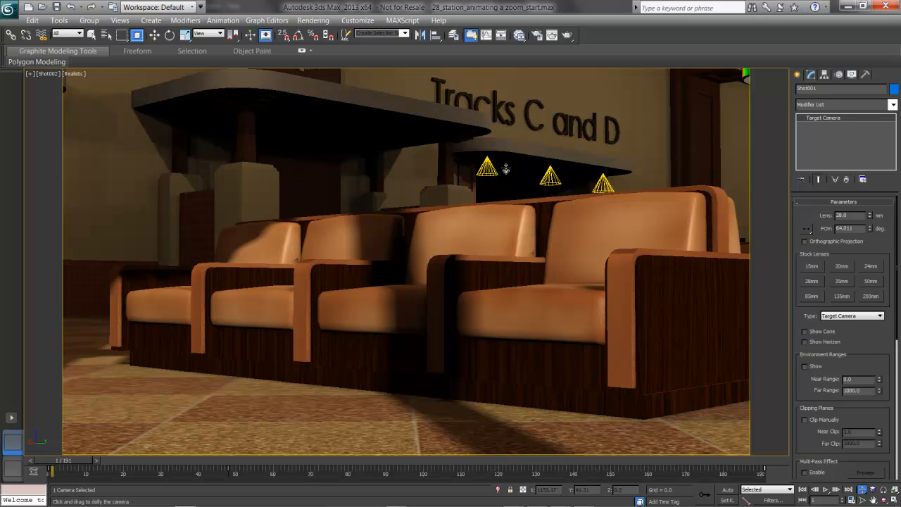
middle_click_drag(492, 221, 479, 240)
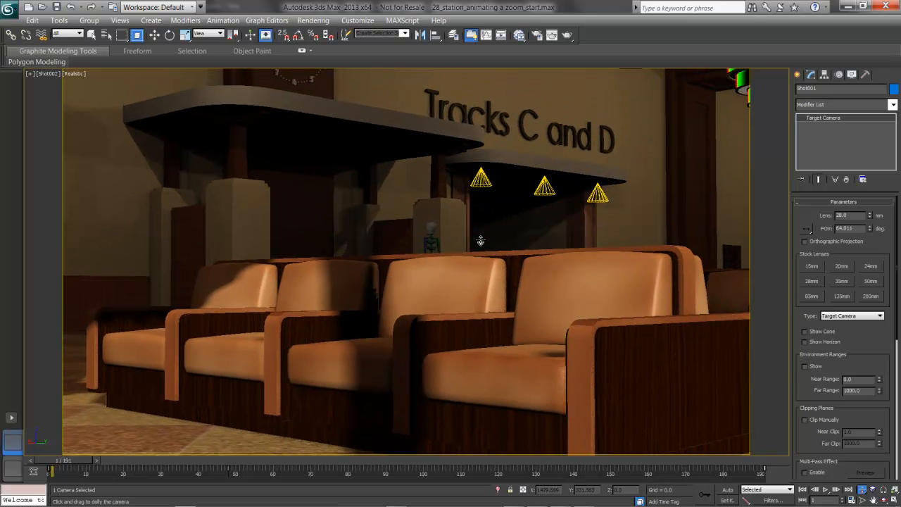
middle_click_drag(484, 241, 482, 251)
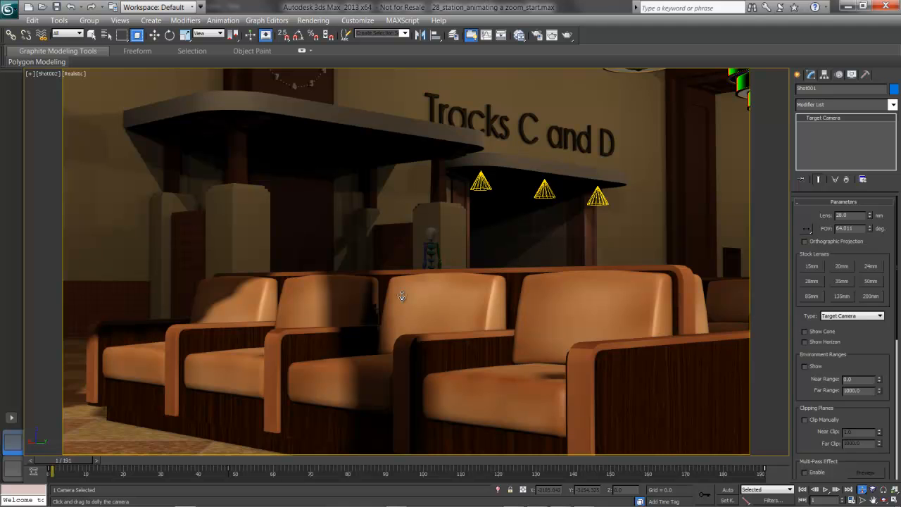
key("w")
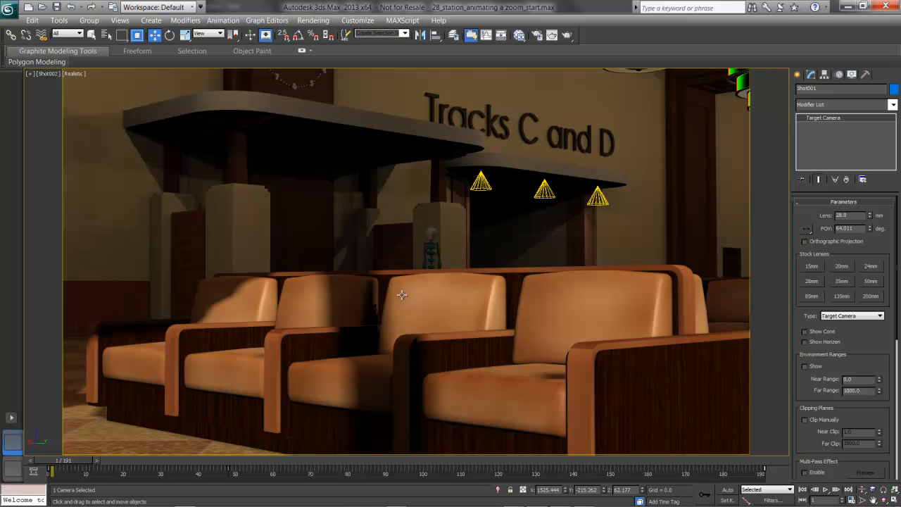
Step: Select the Shot002 camera and give it the 35mm stock lens
left_click(47, 74)
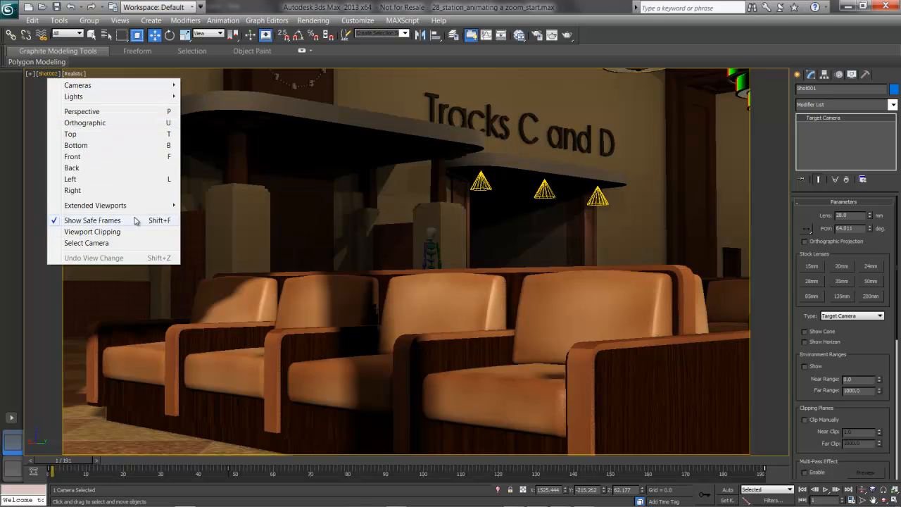
left_click(129, 243)
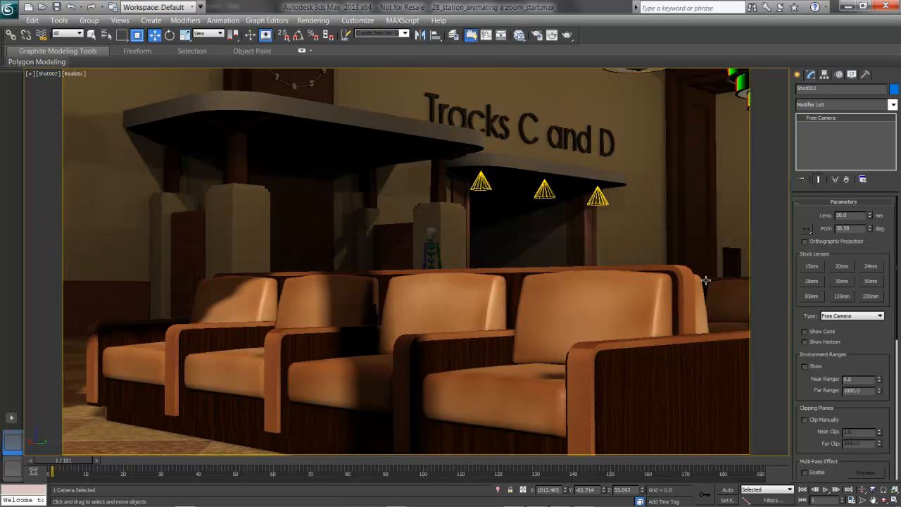
left_click(847, 285)
scroll(424, 328, "up", 3)
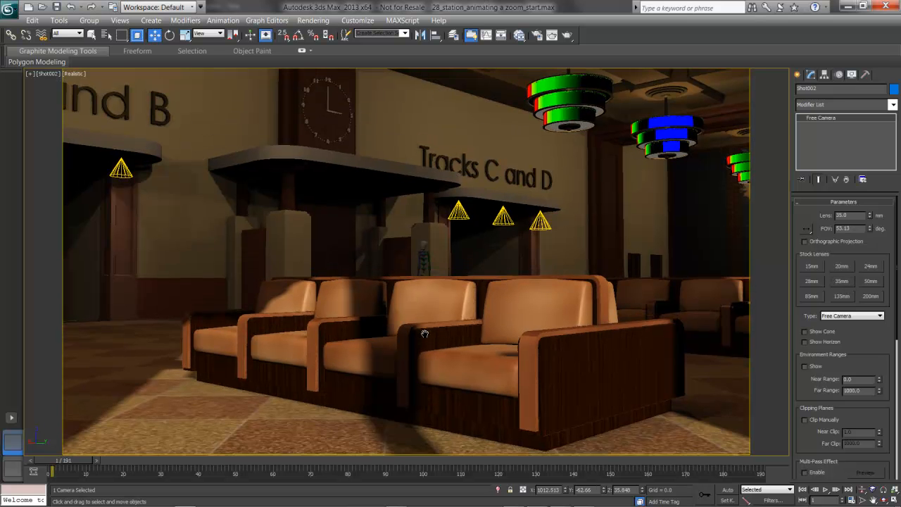
Step: Truck and dolly the Shot002 camera slightly closer to the seats to tighten the opening composition
middle_click_drag(419, 336, 407, 336)
left_click(862, 490)
left_click_drag(392, 377, 381, 364)
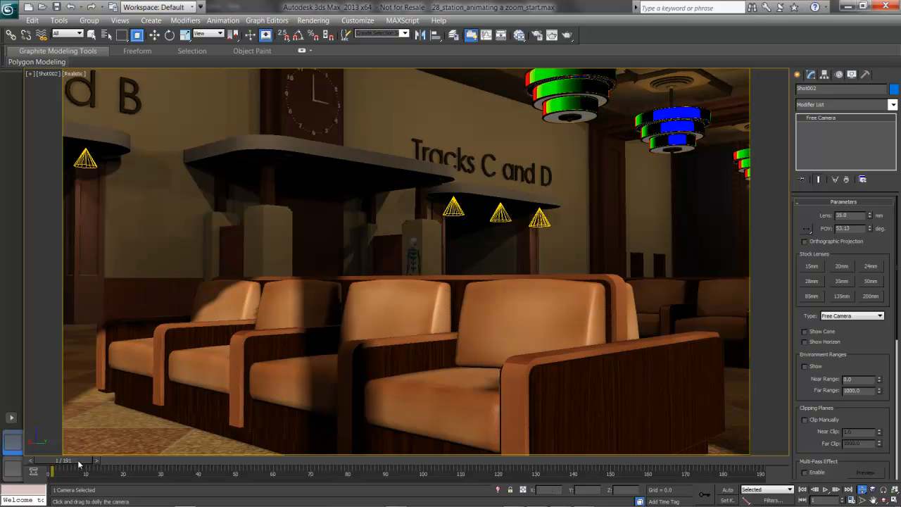
key("w")
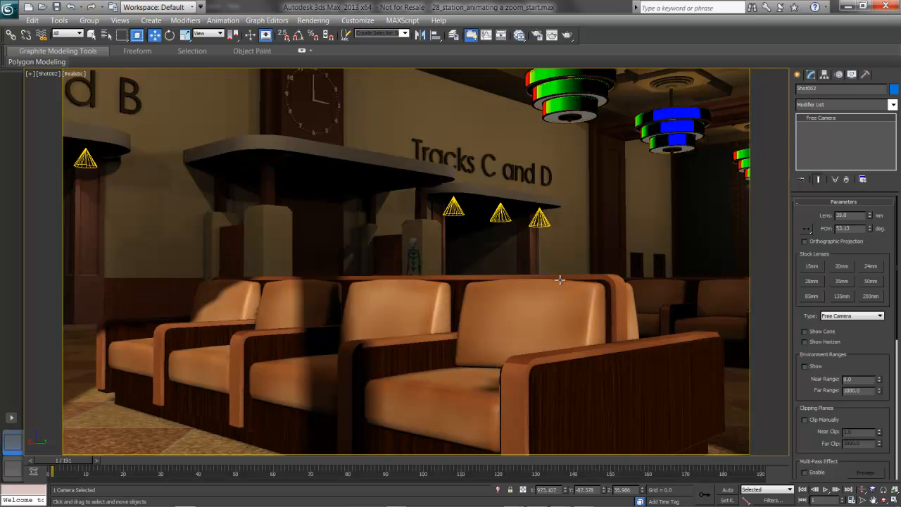
Step: Check the camera's placement in the station in a wireframe Top view, and return to the shaded Shot002 view
key("t")
key("F3")
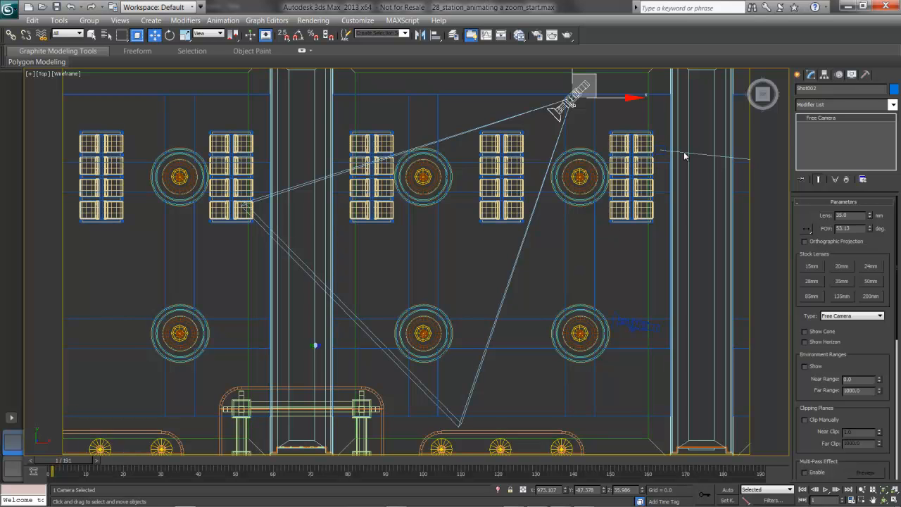
scroll(532, 228, "down", 5)
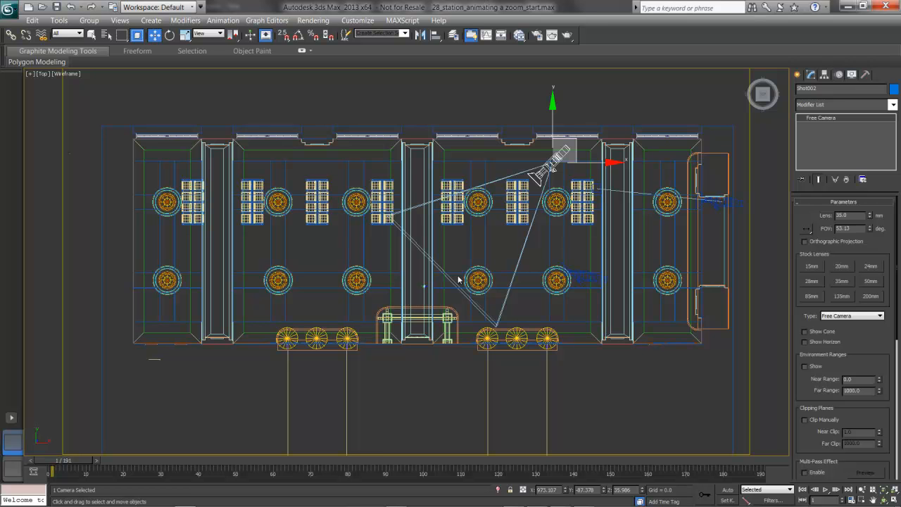
key("c")
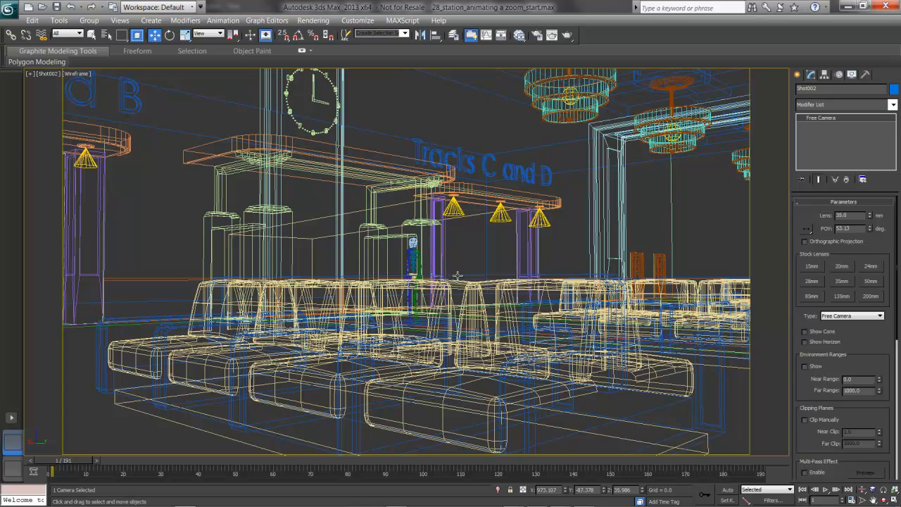
key("F3")
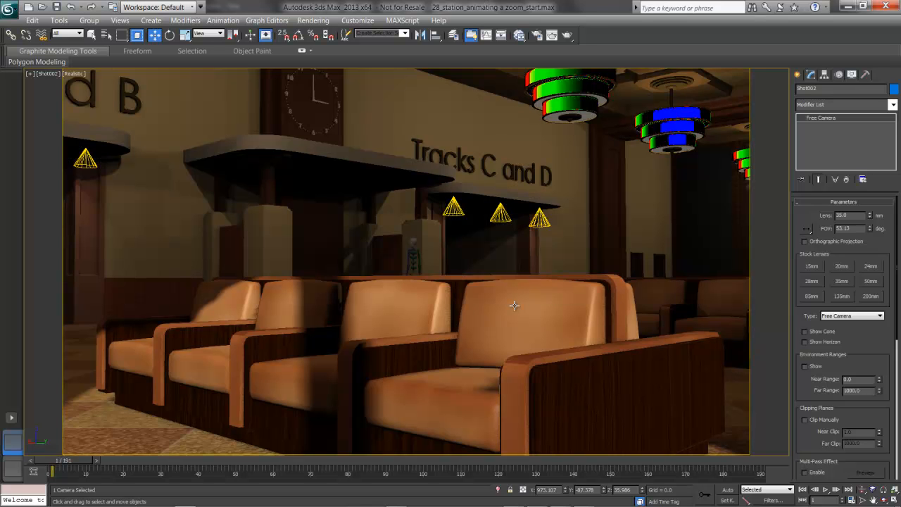
Step: With Auto Key on at frame 73, raise the Shot002 camera to about 55 in Z and tilt it up toward the ceiling lamps
key("n")
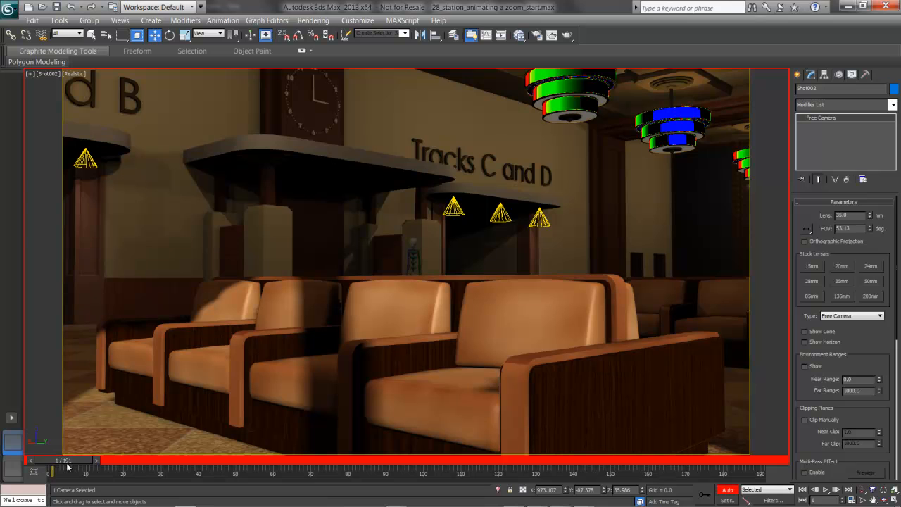
left_click_drag(65, 462, 331, 474)
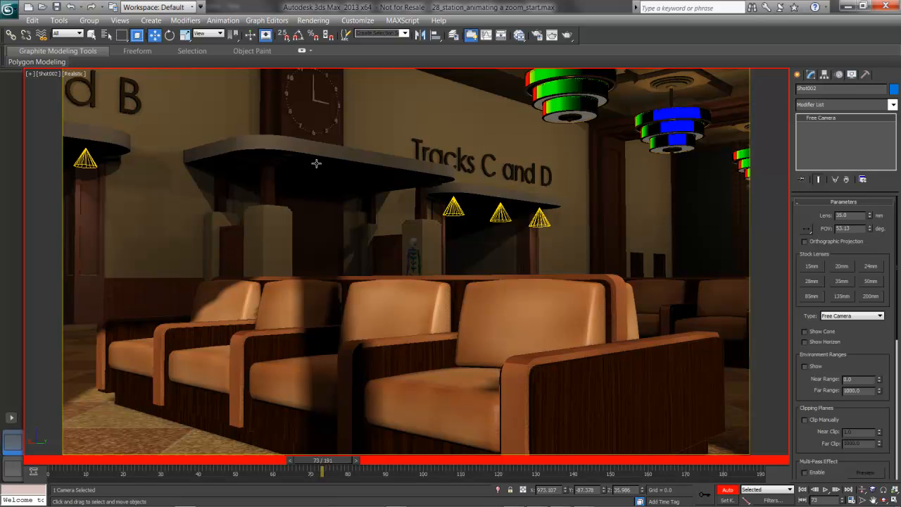
middle_click_drag(316, 158, 320, 187)
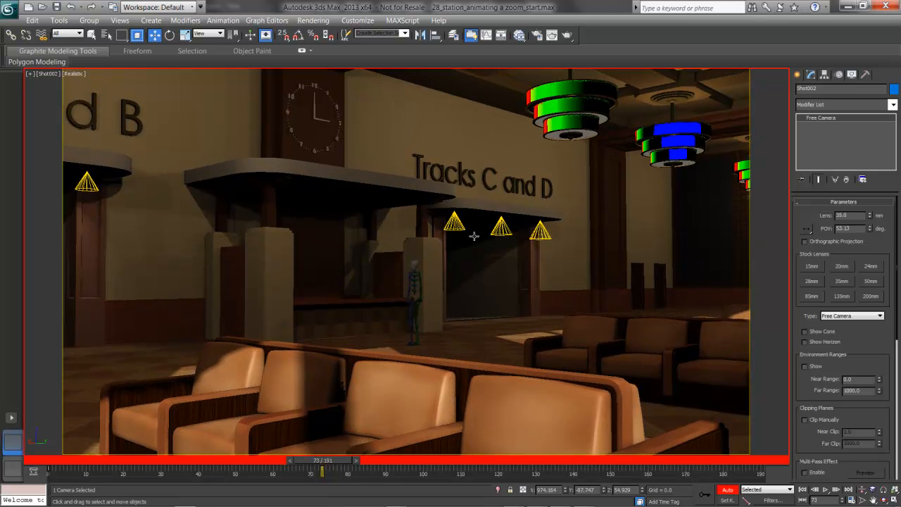
left_click(884, 499)
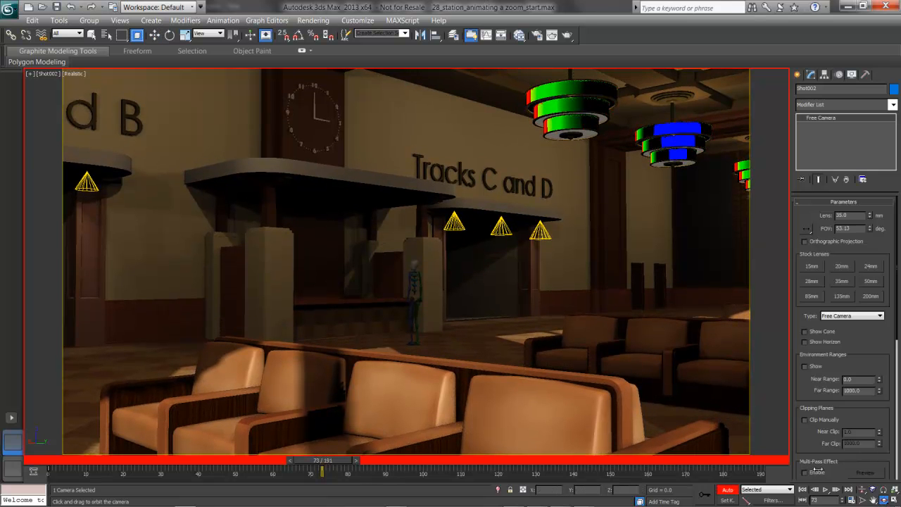
left_click_drag(886, 499, 885, 487)
left_click_drag(287, 250, 286, 244)
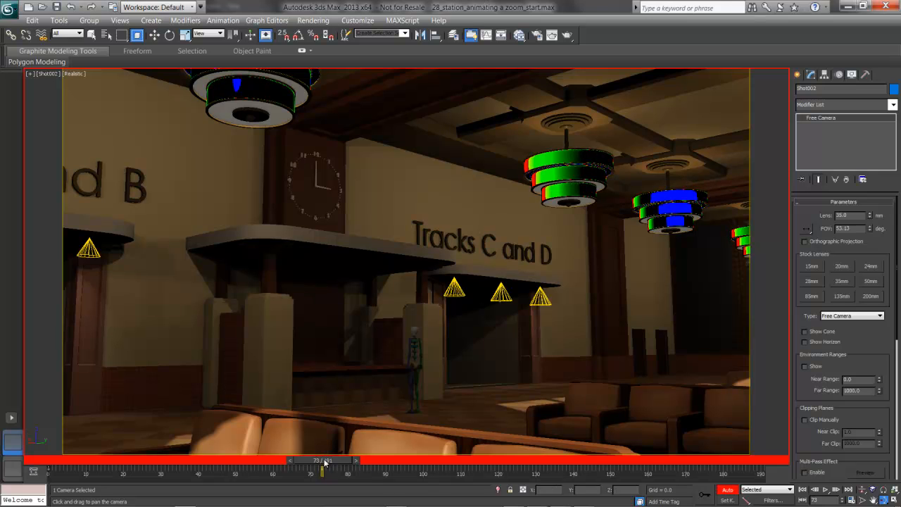
Step: Scrub the camera move, key the 50mm stock lens at frame 73, and review the zoom from frame 0 to 73
left_click_drag(326, 462, 239, 453)
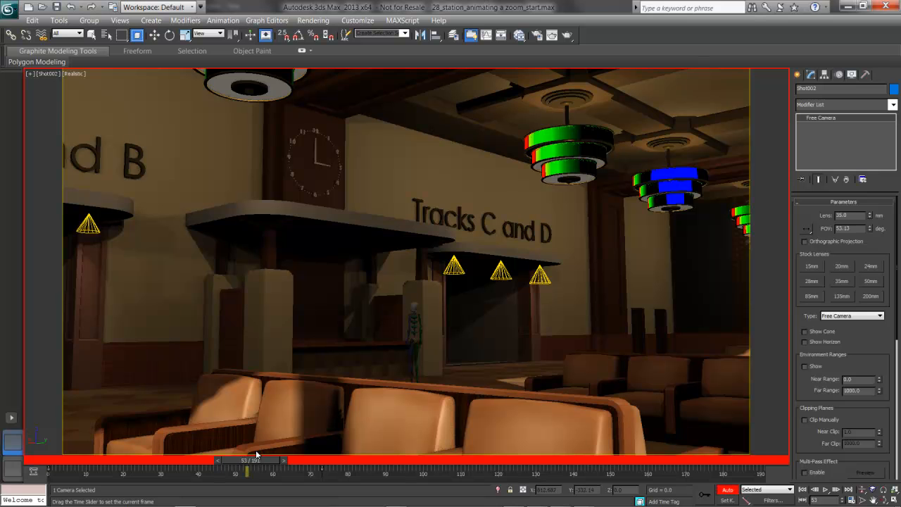
left_click_drag(256, 455, 327, 457)
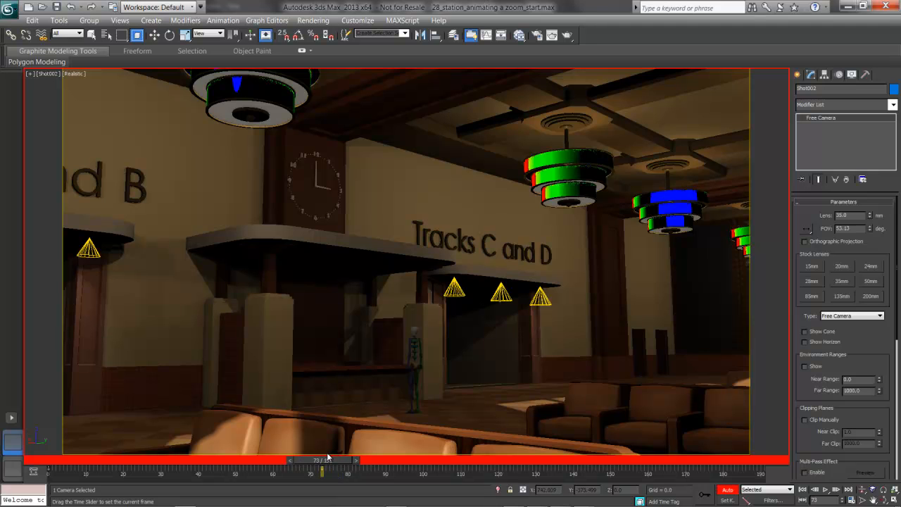
middle_click_drag(418, 344, 418, 344, "alt")
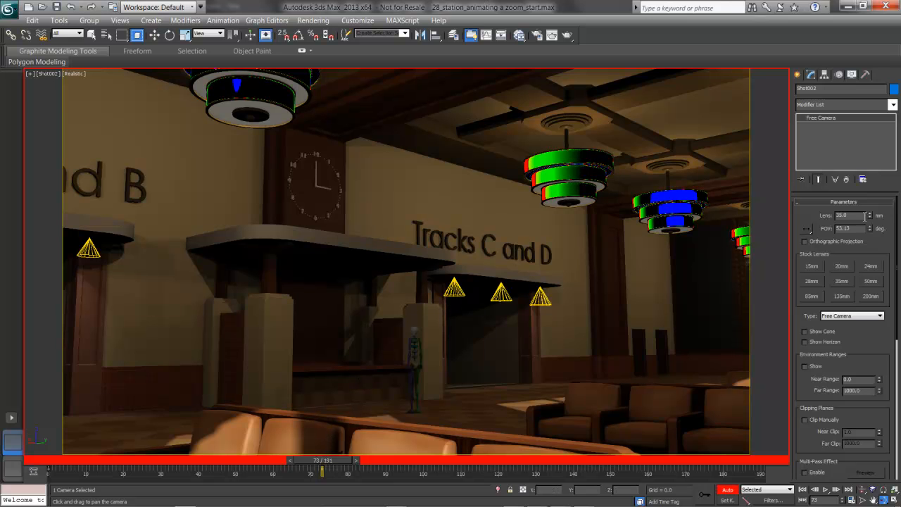
left_click(878, 283)
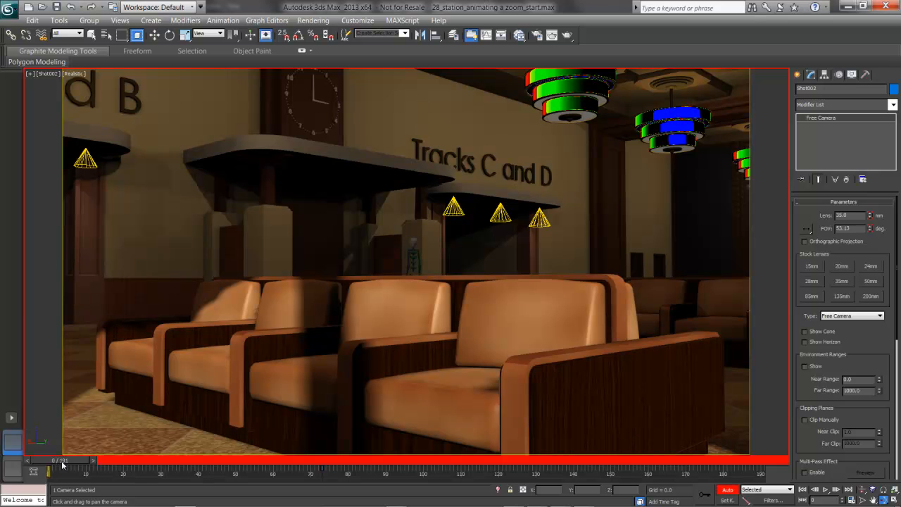
left_click_drag(62, 464, 329, 465)
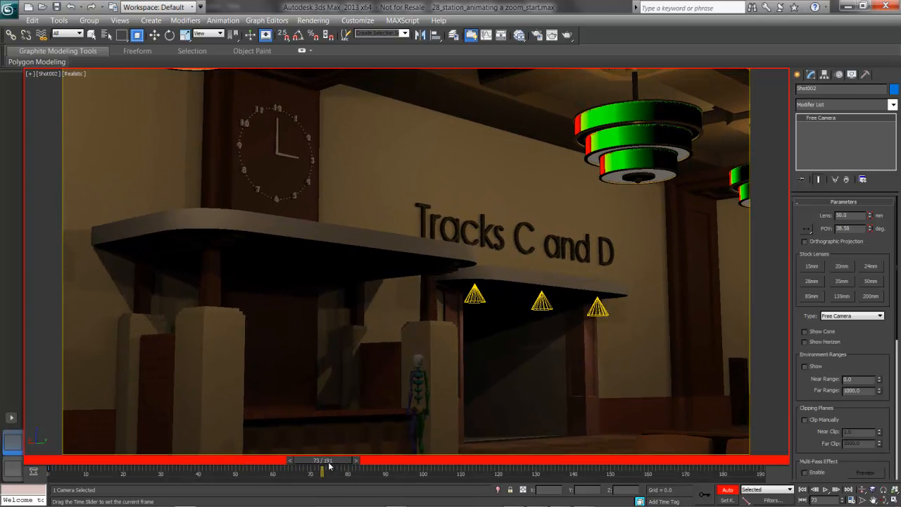
Step: Pan the camera at frame 73 to reframe the figure with the clock and "Tracks C and D" sign, and turn Auto Key off
key("ctrl+p")
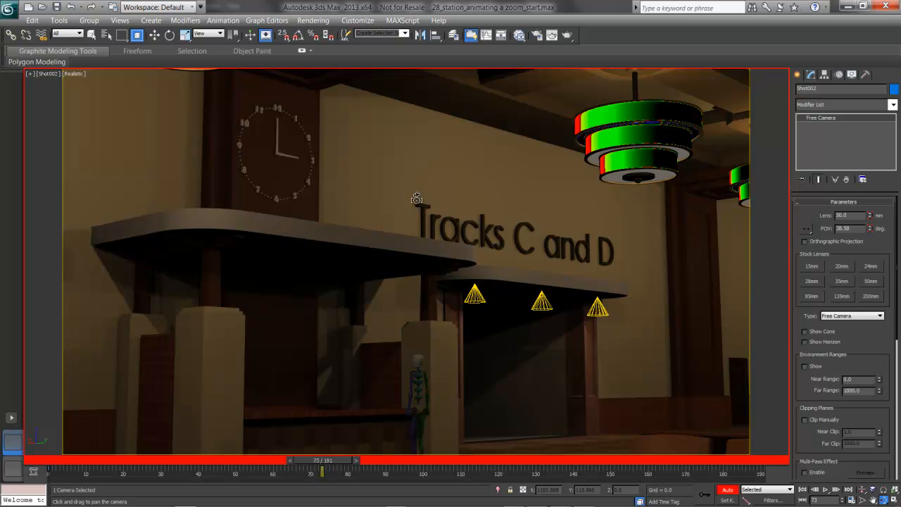
mouse_move(415, 240)
left_mouse_down()
mouse_move(415, 232)
mouse_move(414, 244)
left_mouse_up()
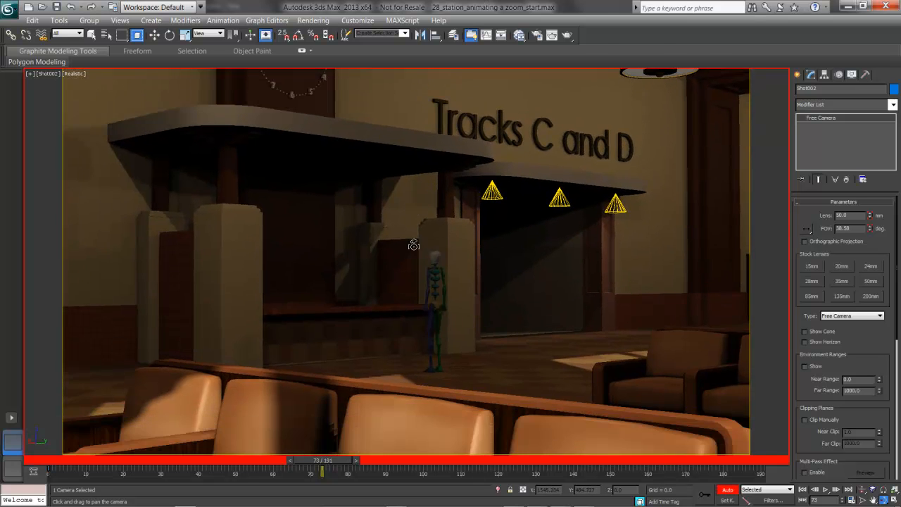
left_click_drag(418, 190, 391, 147)
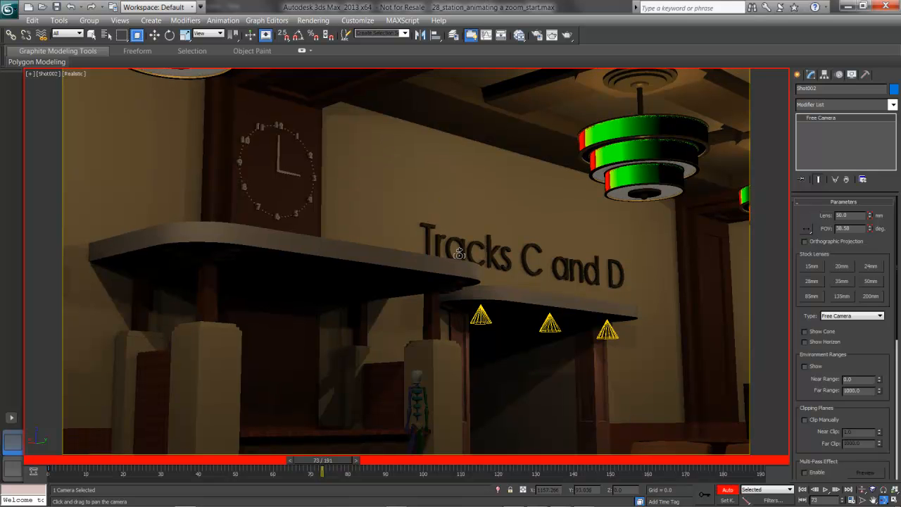
left_click(728, 490)
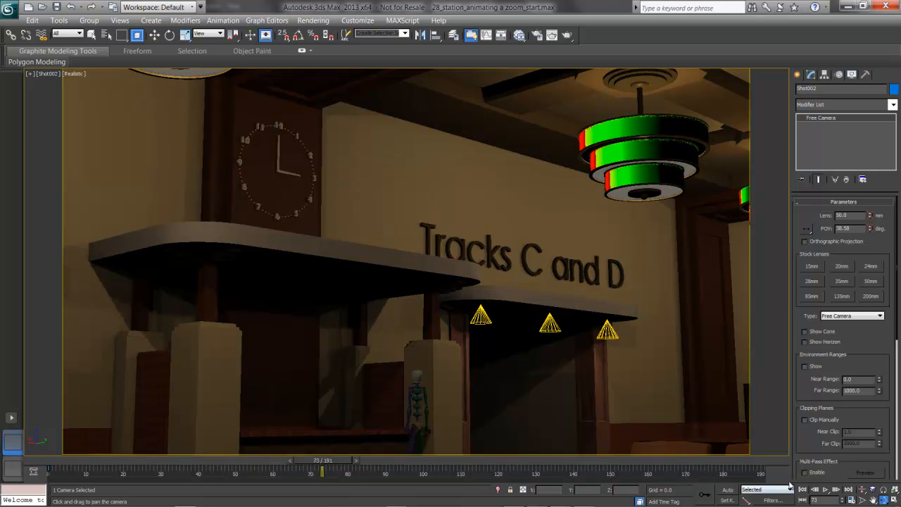
Step: Play the Shot002 animation from frame 0 to review the combined rise and zoom, and stop playback
left_click(802, 489)
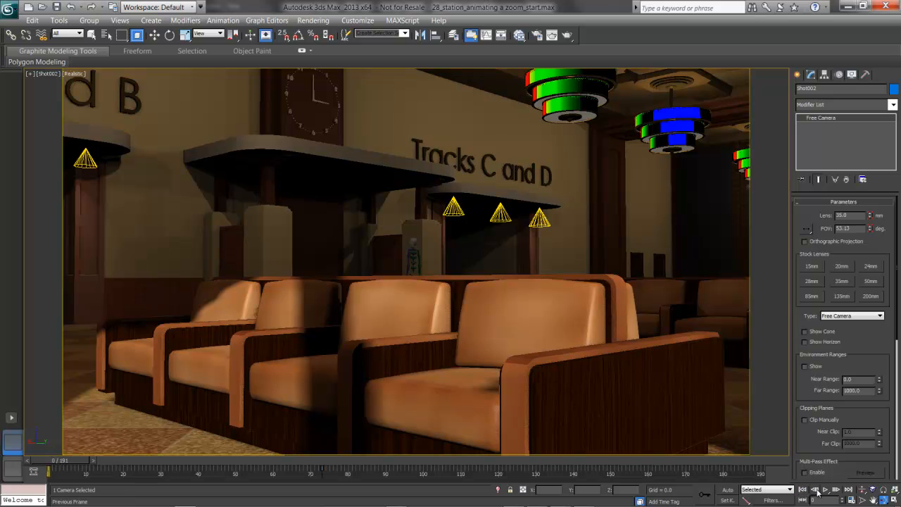
left_click(824, 489)
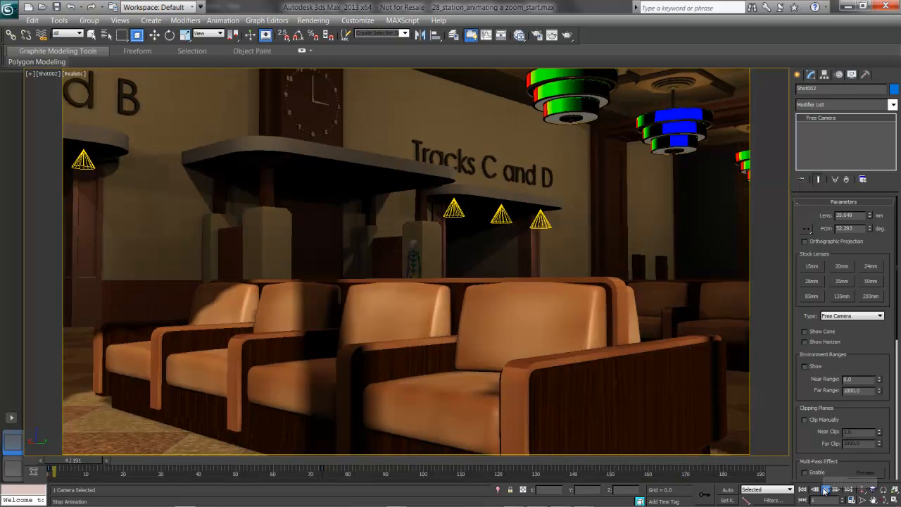
left_click(824, 490)
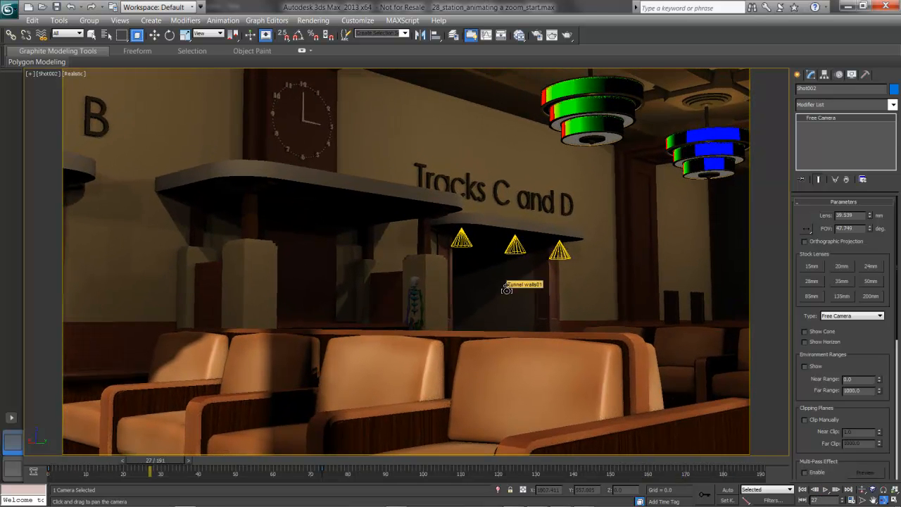